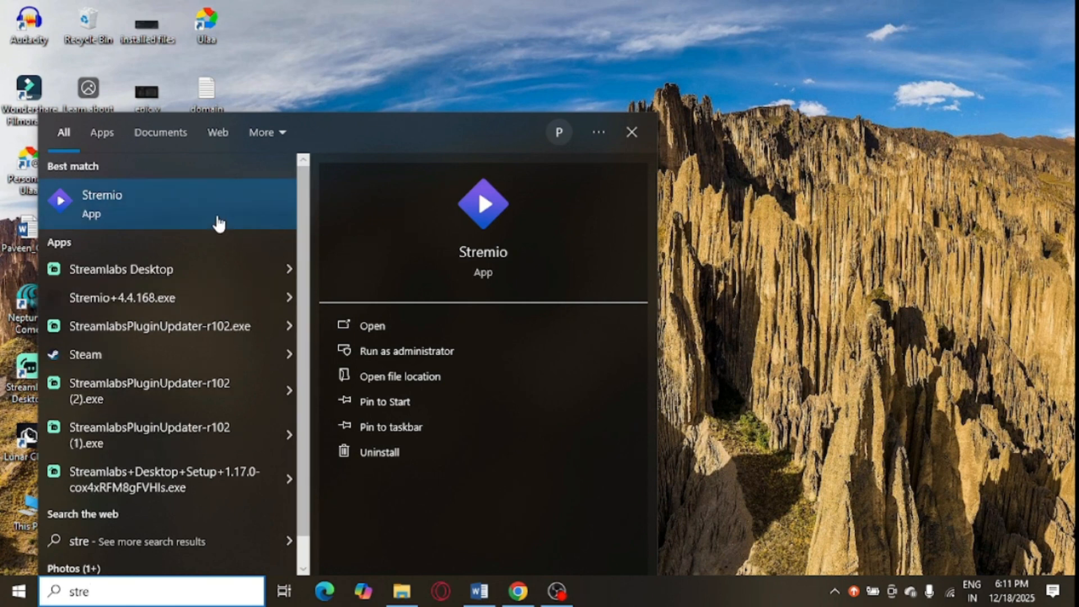
# - Run Stremio as administrator and open its general settings down to the Clear Local Storage option
pyautogui.click(423, 350)
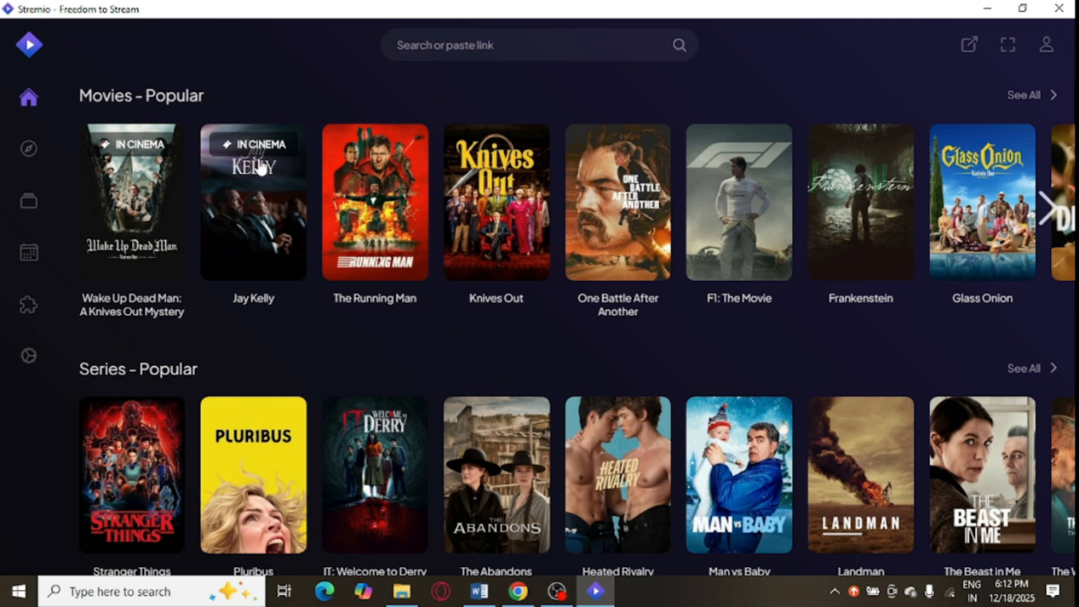
pyautogui.click(30, 356)
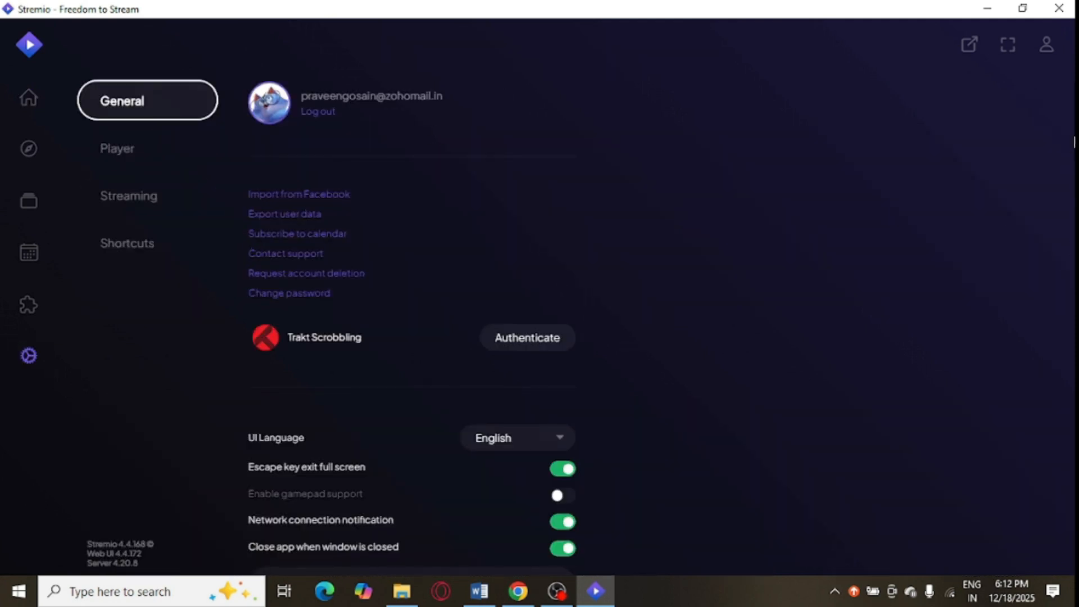
pyautogui.scroll(-4, 393, 381)
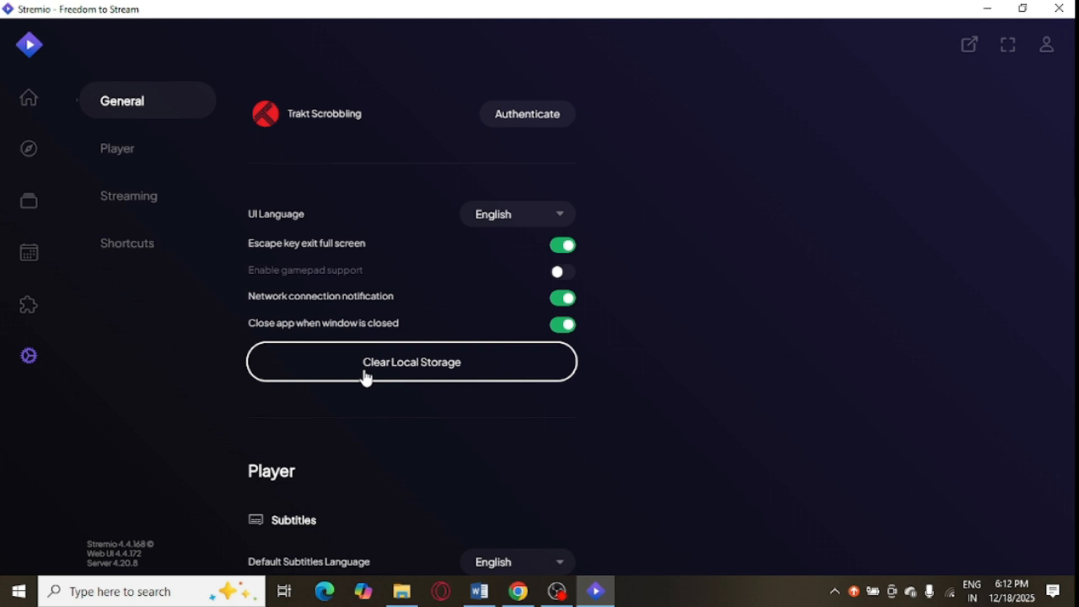
# - Minimize Stremio and open the Roaming folder by running %appdata%
pyautogui.click(984, 8)
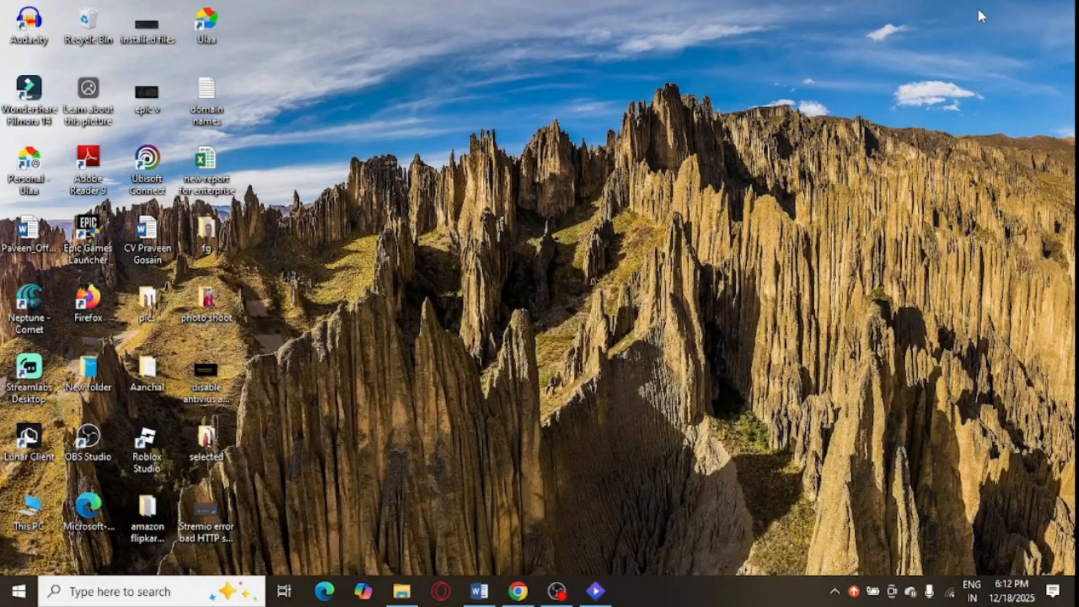
pyautogui.press('super+r')
pyautogui.write('%appdata%')
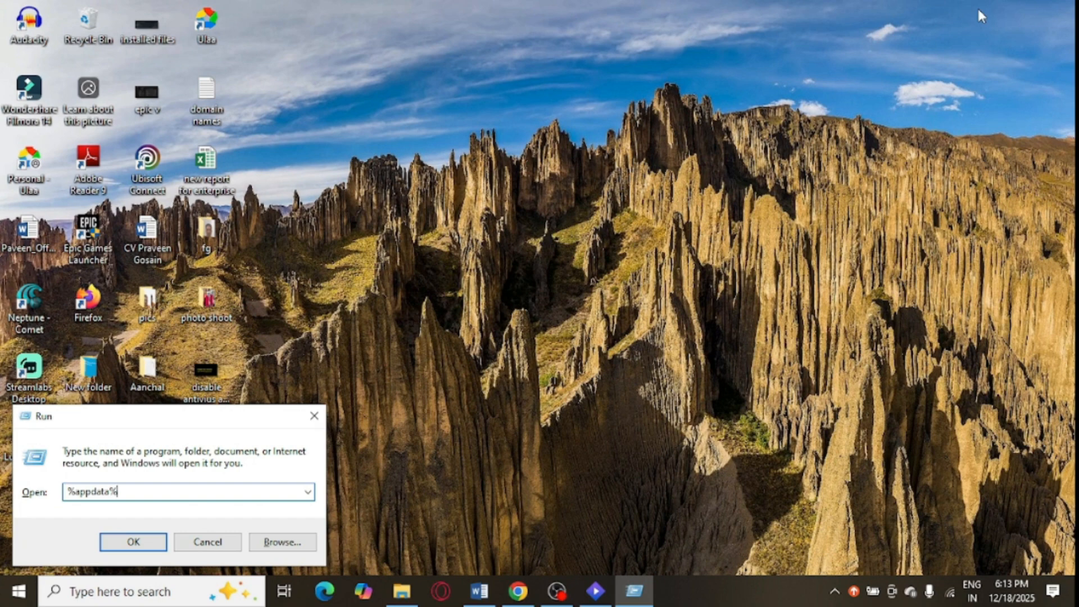
pyautogui.press('Return')
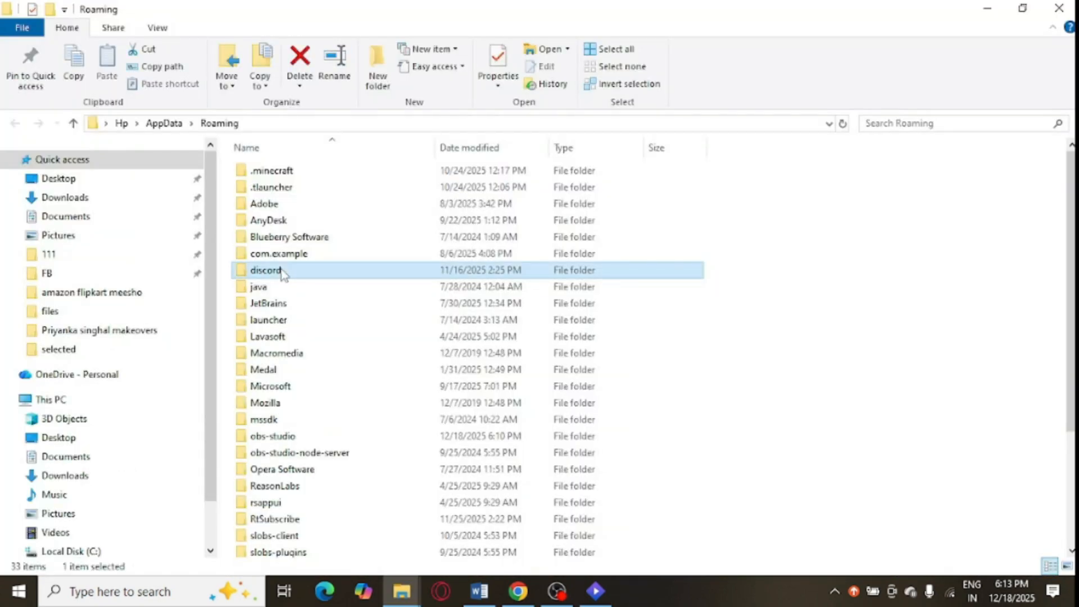
# - Open the stremio-server folder inside the stremio folder
pyautogui.press('s')
pyautogui.press('t')
pyautogui.doubleClick(320, 454)
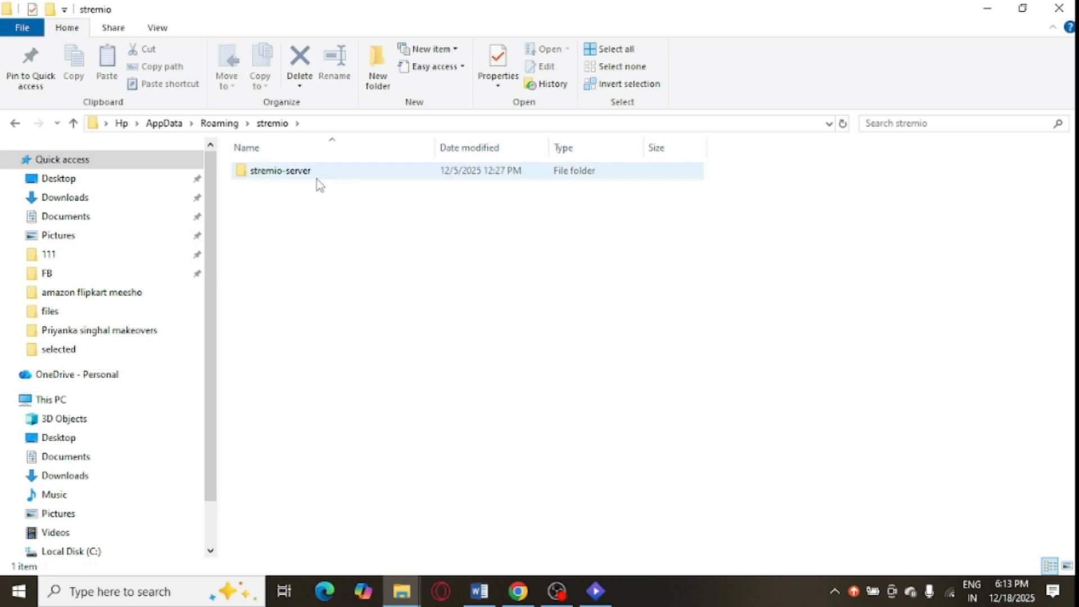
pyautogui.click(316, 178)
pyautogui.doubleClick(318, 179)
pyautogui.moveTo(317, 252); pyautogui.dragTo(298, 208)
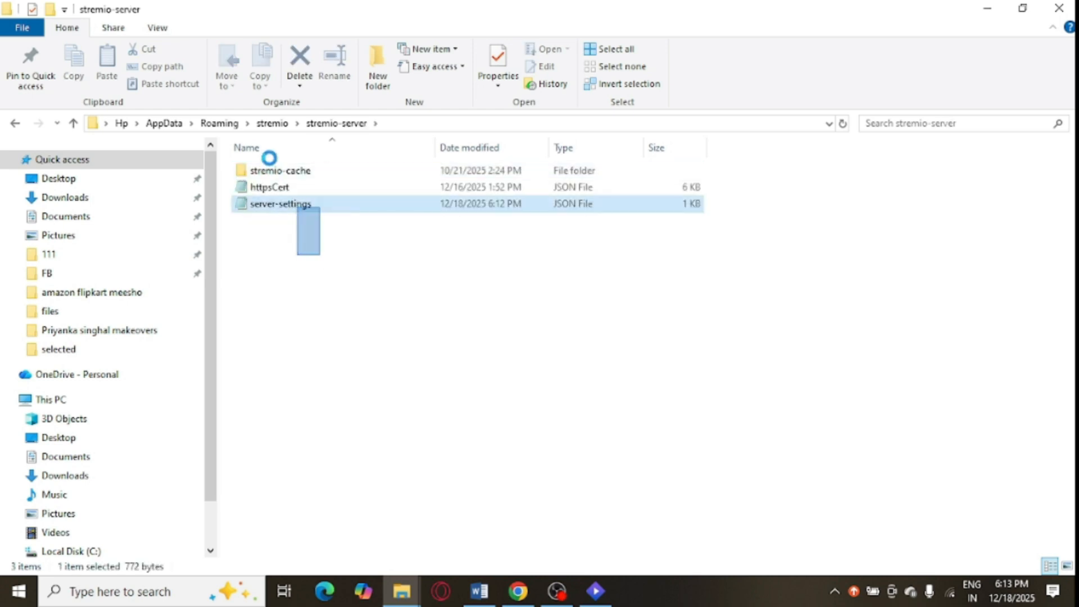
pyautogui.moveTo(270, 163); pyautogui.dragTo(270, 163)
pyautogui.click(271, 163)
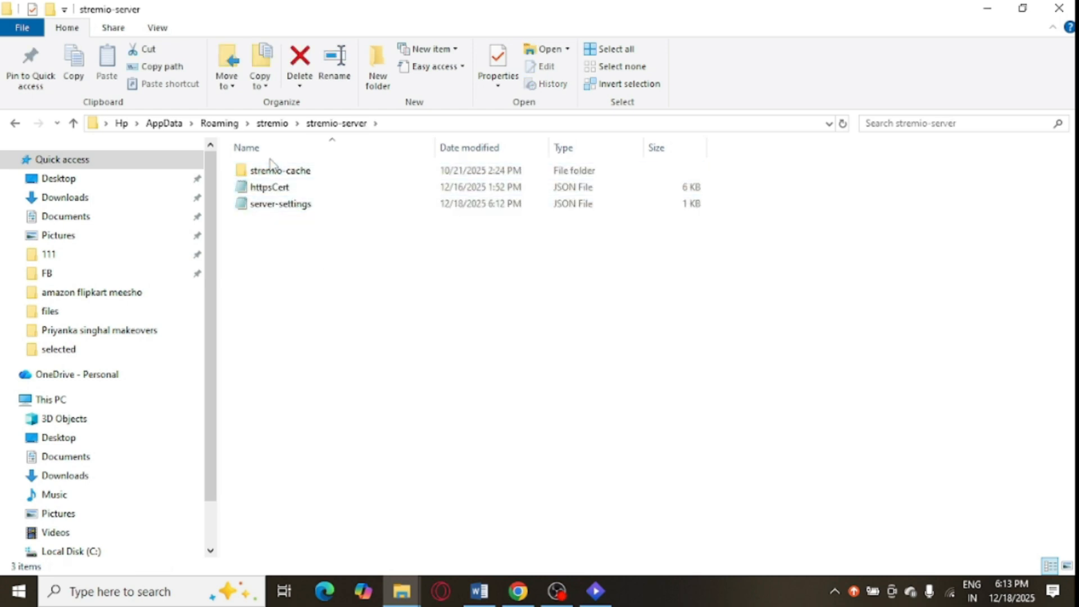
pyautogui.rightClick(270, 160)
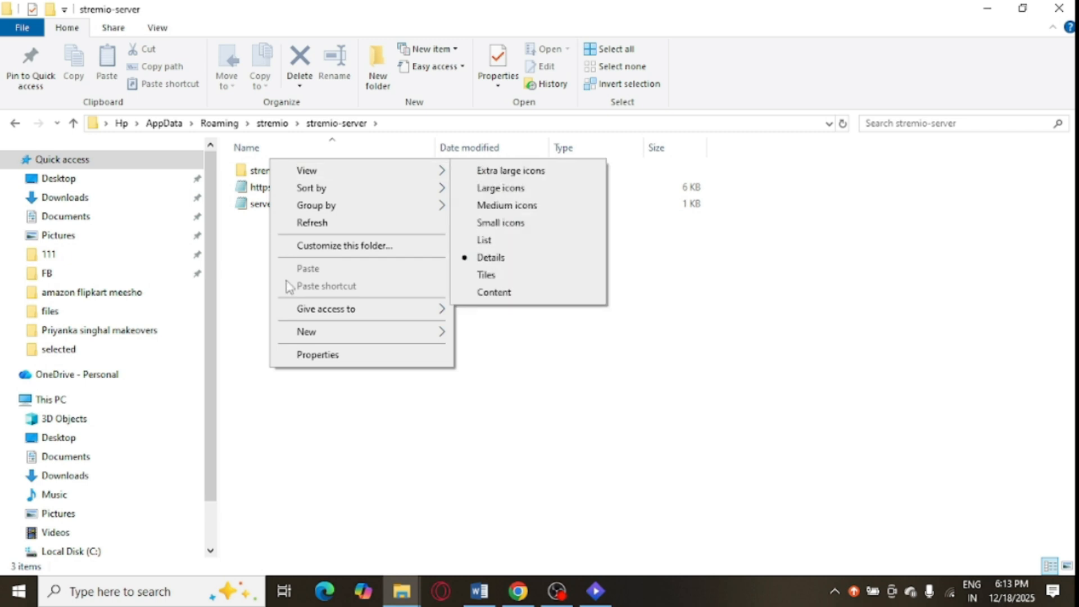
pyautogui.click(266, 257)
# - Switch to Stremio, show the community addons and open the configuration of the first listed addon
pyautogui.click(595, 597)
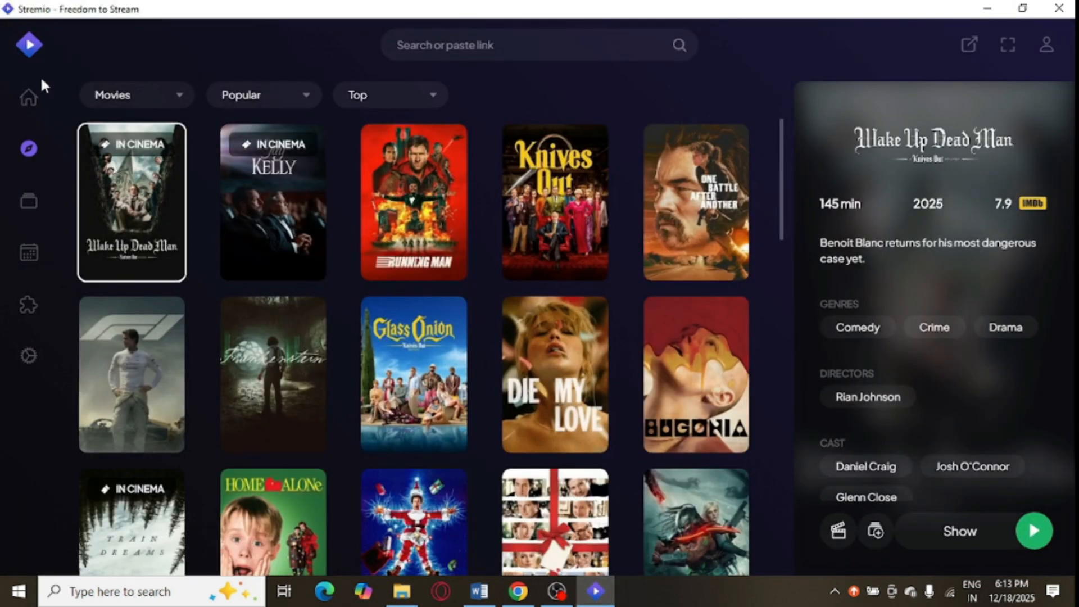
pyautogui.click(29, 318)
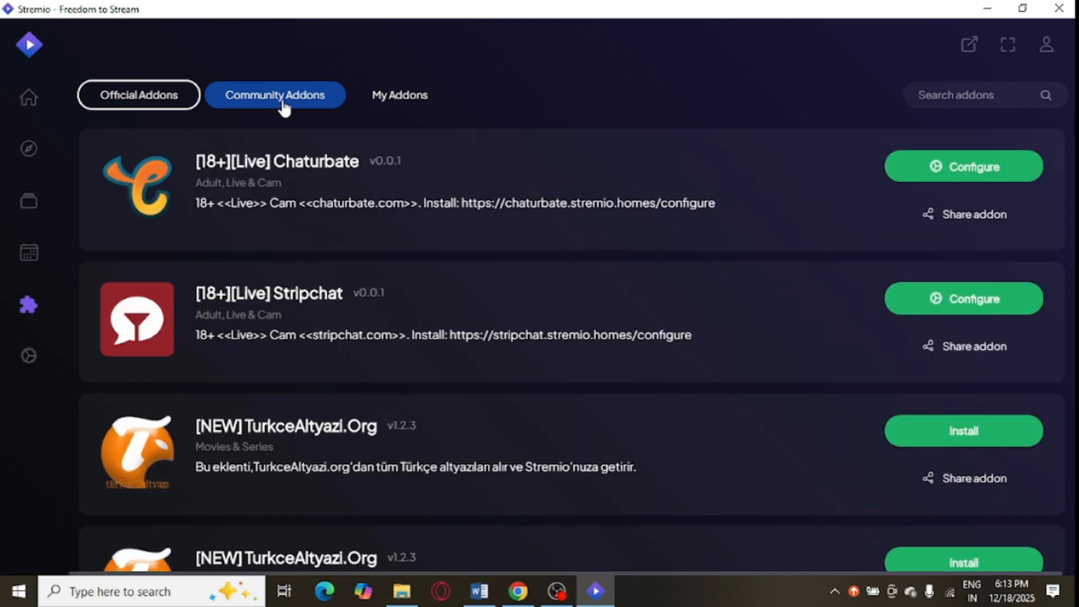
pyautogui.click(284, 106)
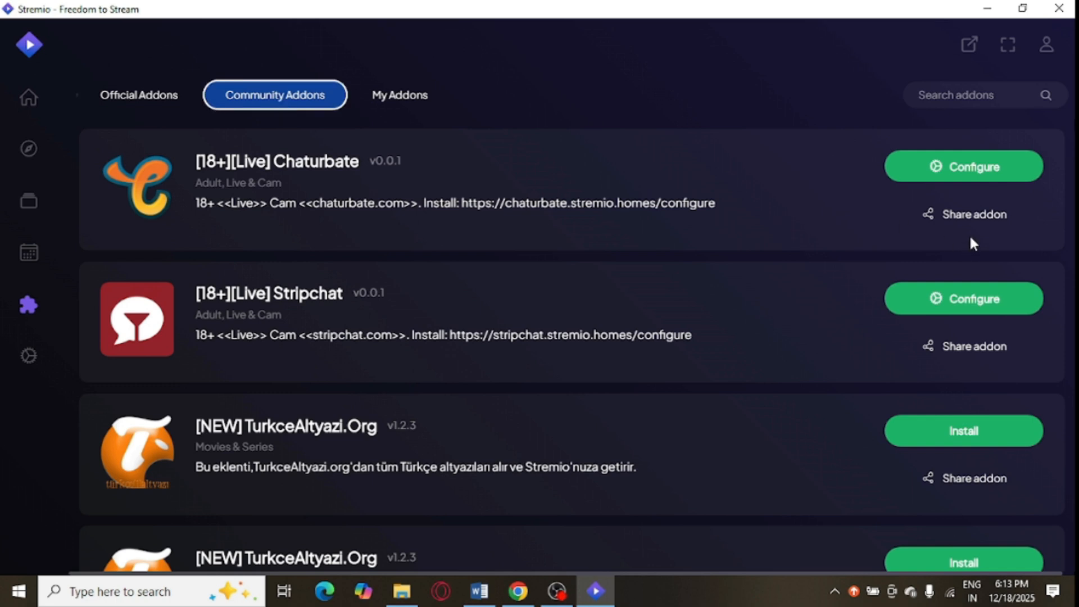
pyautogui.click(941, 181)
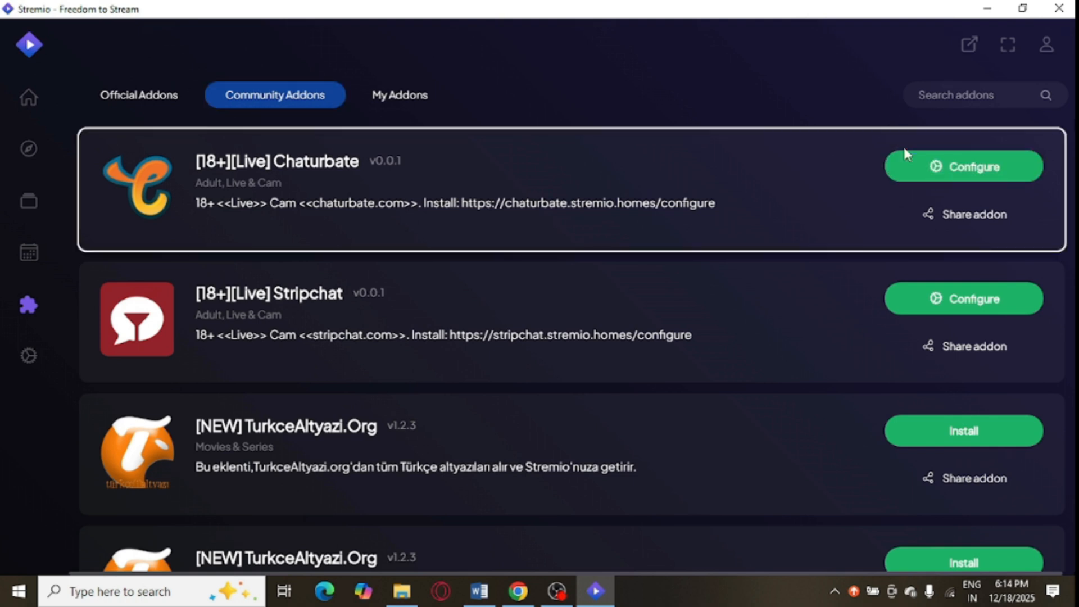
# - Try to uninstall the Local Files (without catalog support) addon from the installed addons
pyautogui.click(409, 106)
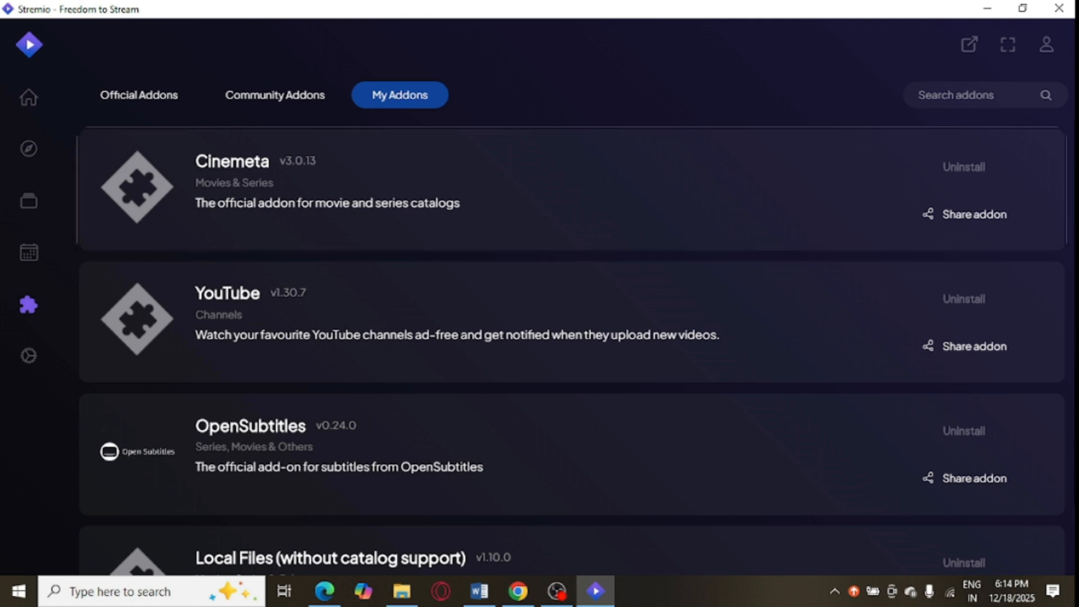
pyautogui.scroll(-3, 961, 386)
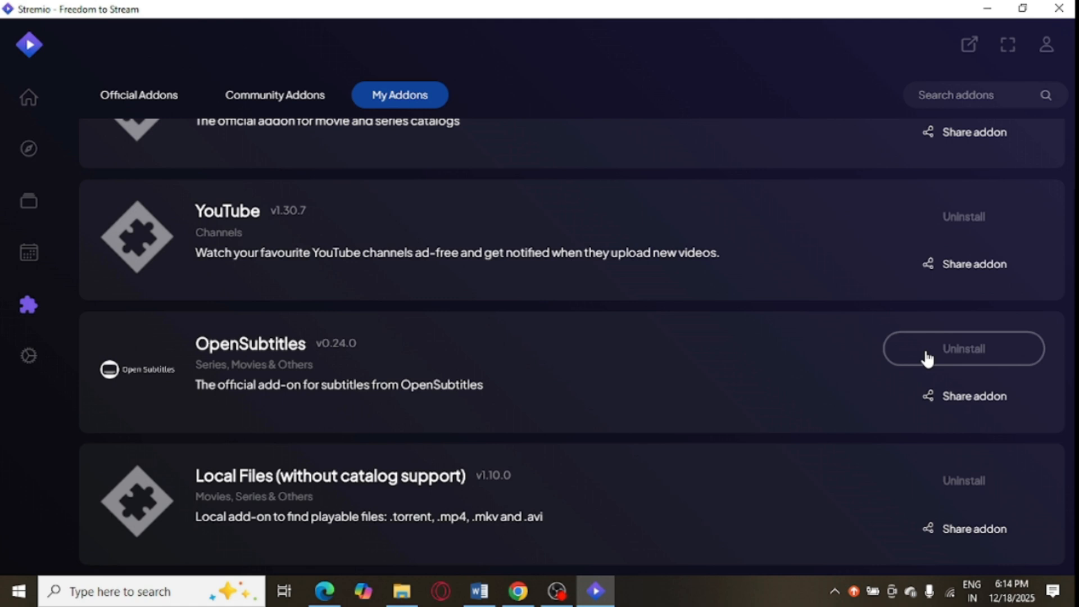
pyautogui.click(968, 483)
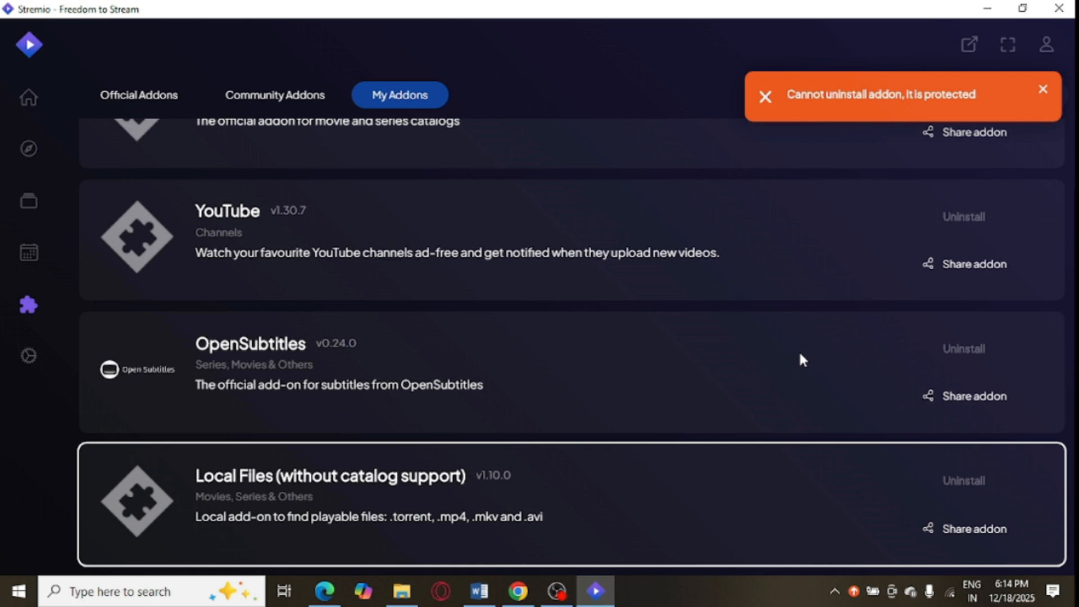
# - Toggle hardware-accelerated decoding in the advanced player settings of Stremio
pyautogui.click(28, 97)
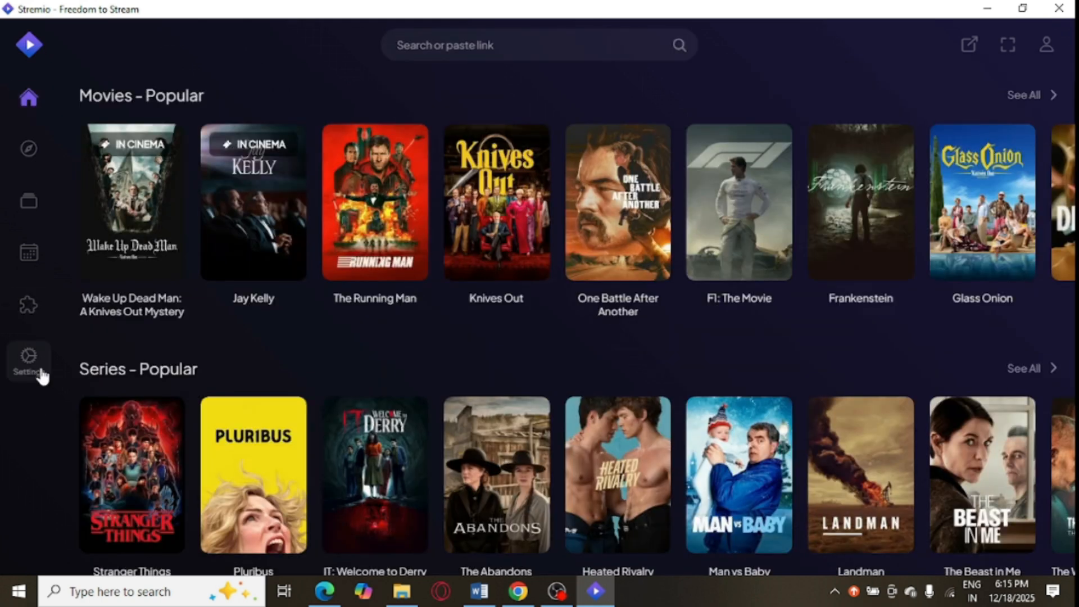
pyautogui.click(29, 360)
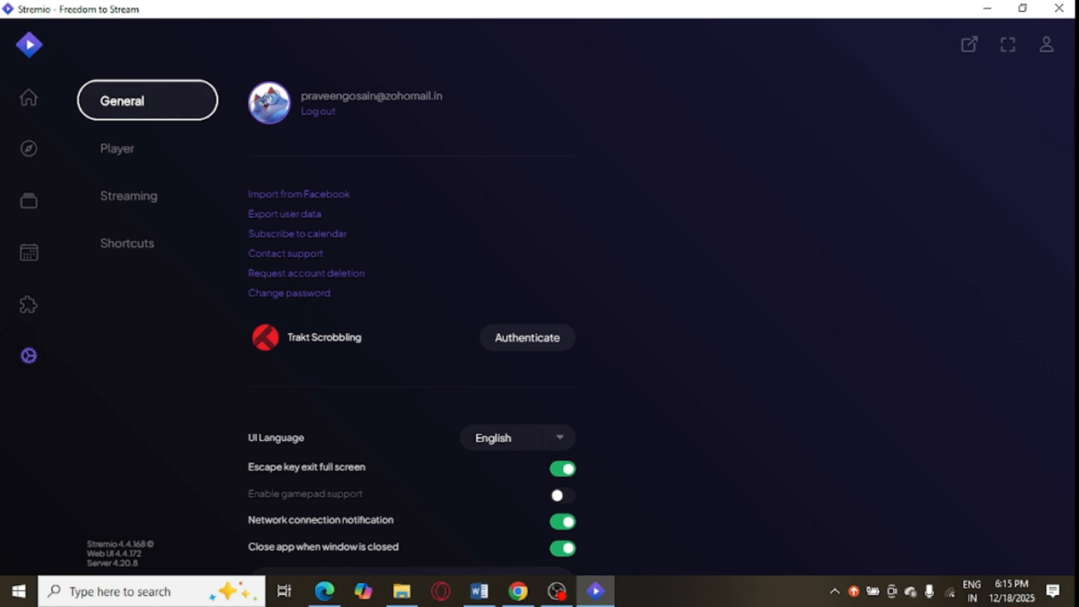
pyautogui.scroll(-10, 268, 347)
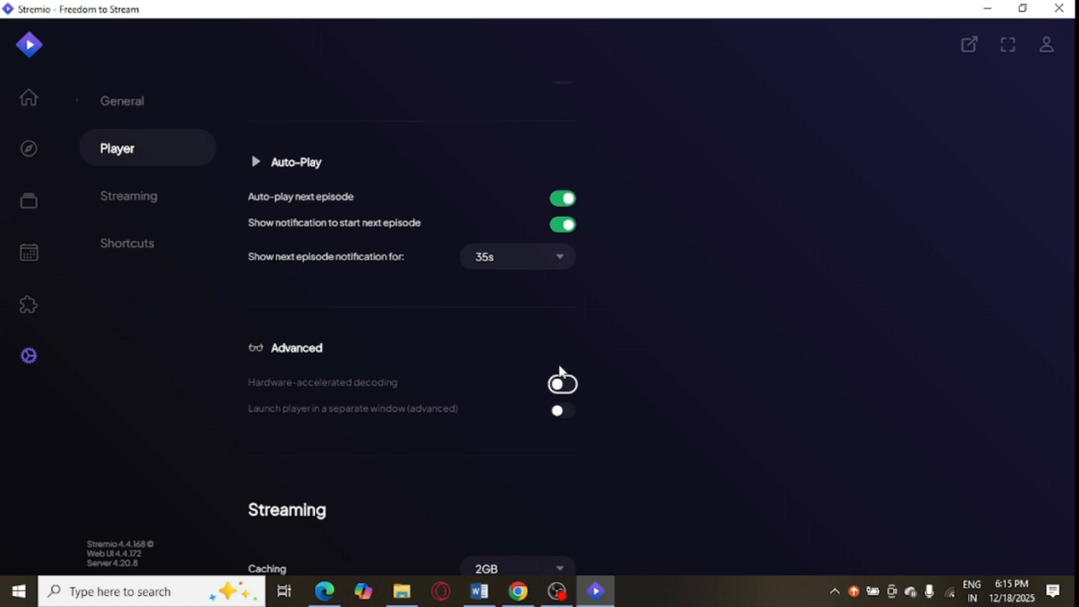
pyautogui.click(567, 384)
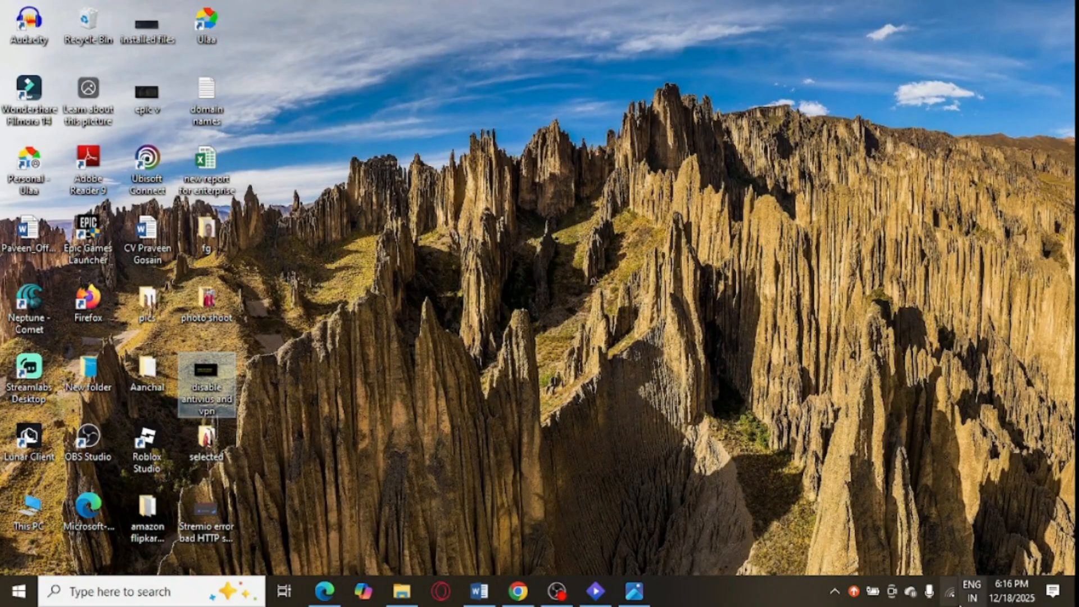
# - Open Task Manager full-size and end the stremio (32 bit) task
pyautogui.rightClick(746, 587)
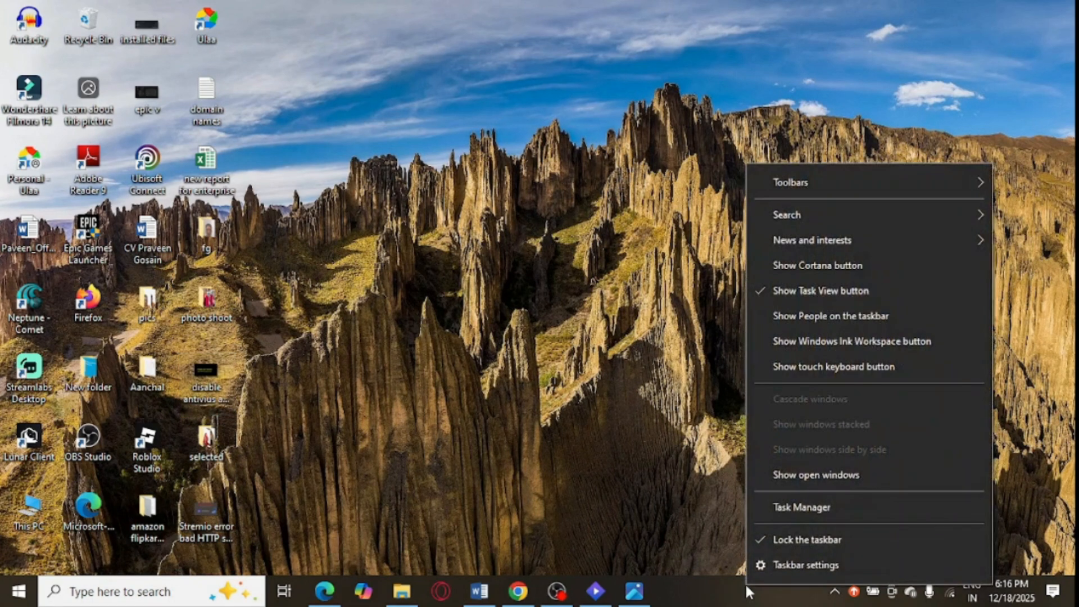
pyautogui.click(805, 507)
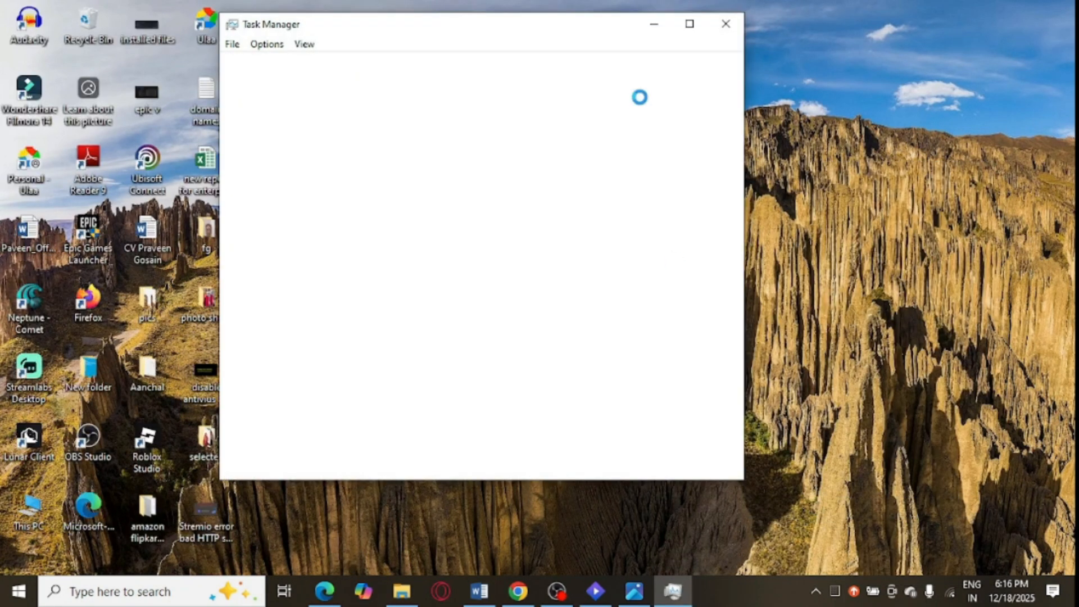
pyautogui.click(691, 23)
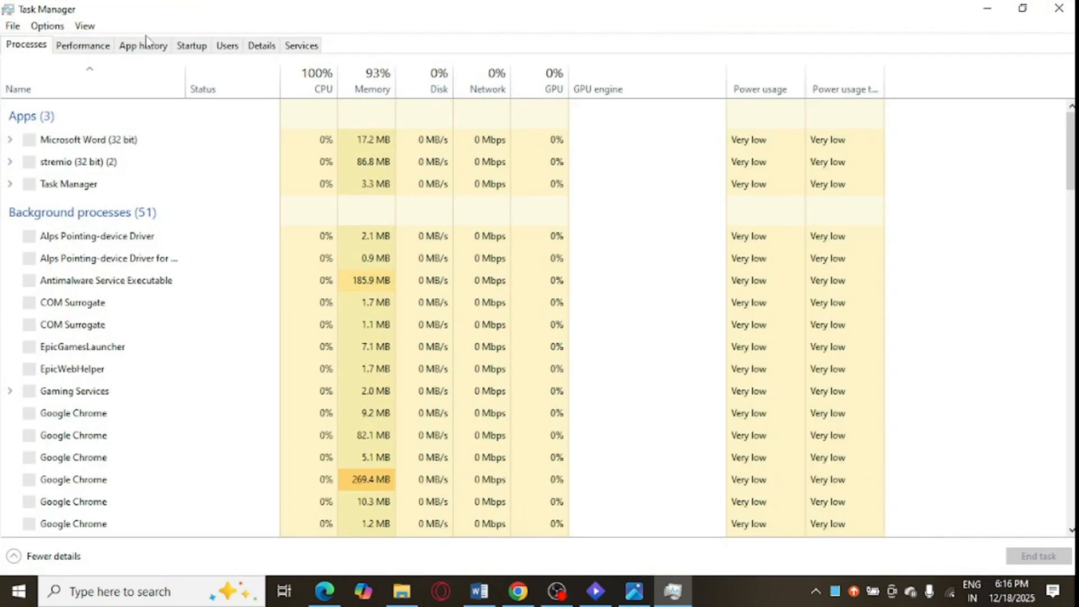
pyautogui.click(78, 163)
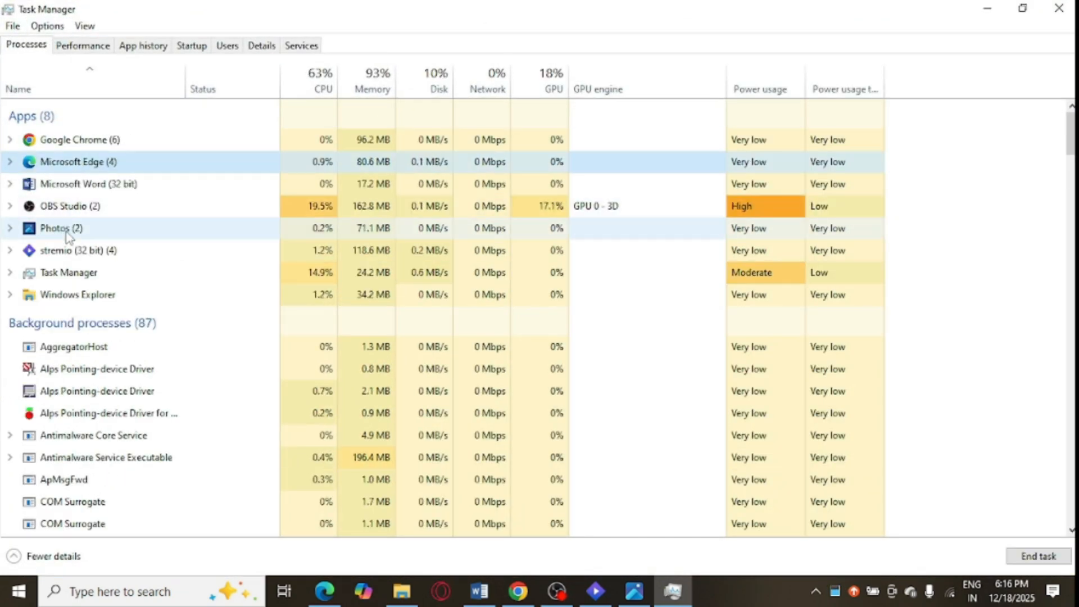
pyautogui.click(72, 251)
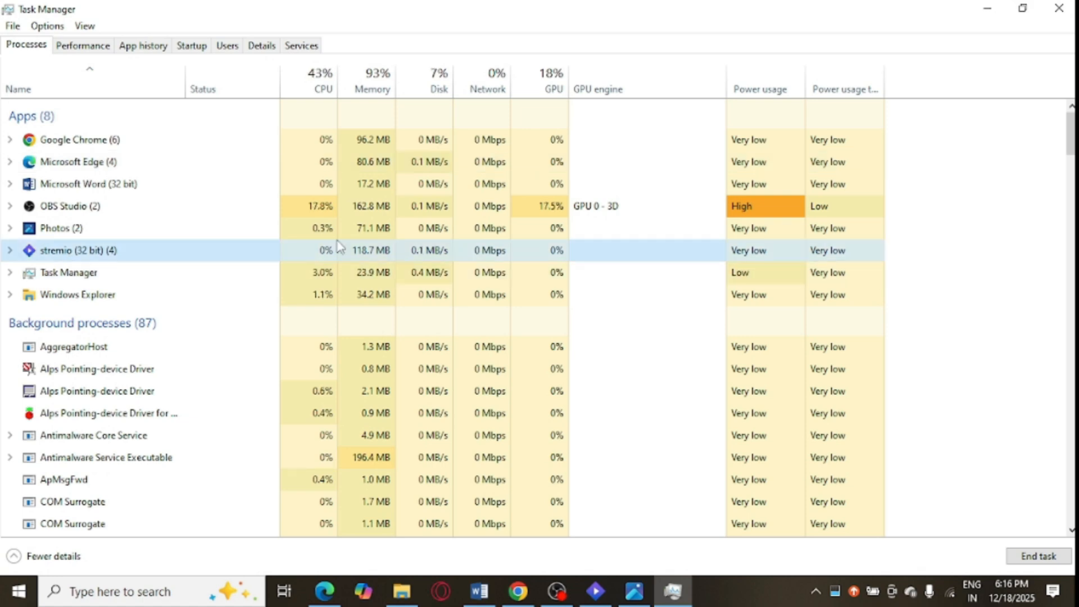
pyautogui.click(1038, 556)
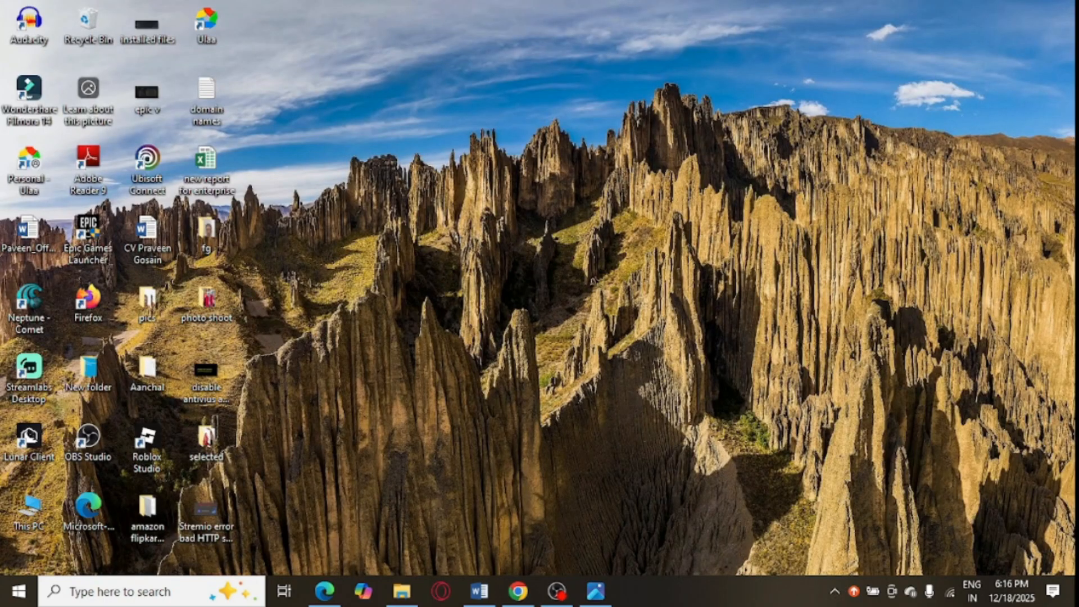
# - Open the Control Panel's list of installed programs and select Stremio for uninstalling
pyautogui.click(194, 595)
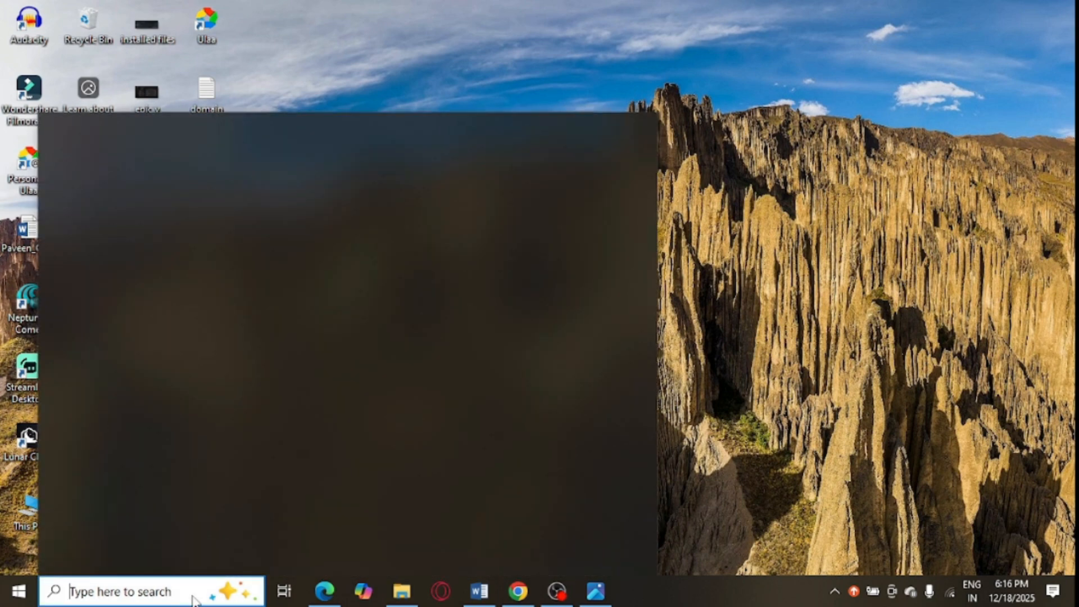
pyautogui.write('o')
pyautogui.press('BackSpace')
pyautogui.write('o')
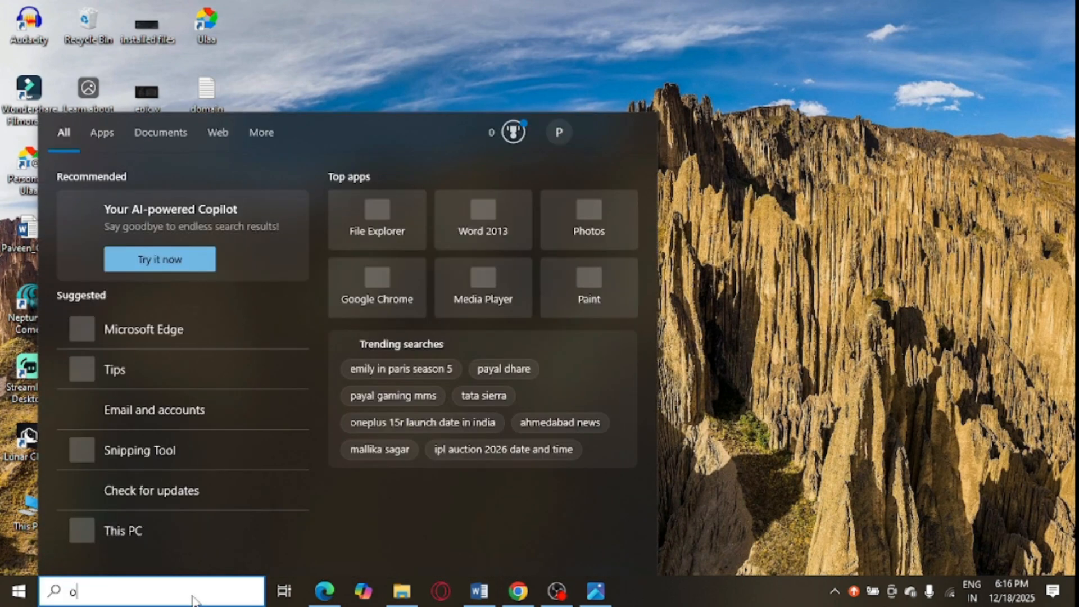
pyautogui.write('on')
pyautogui.click(157, 224)
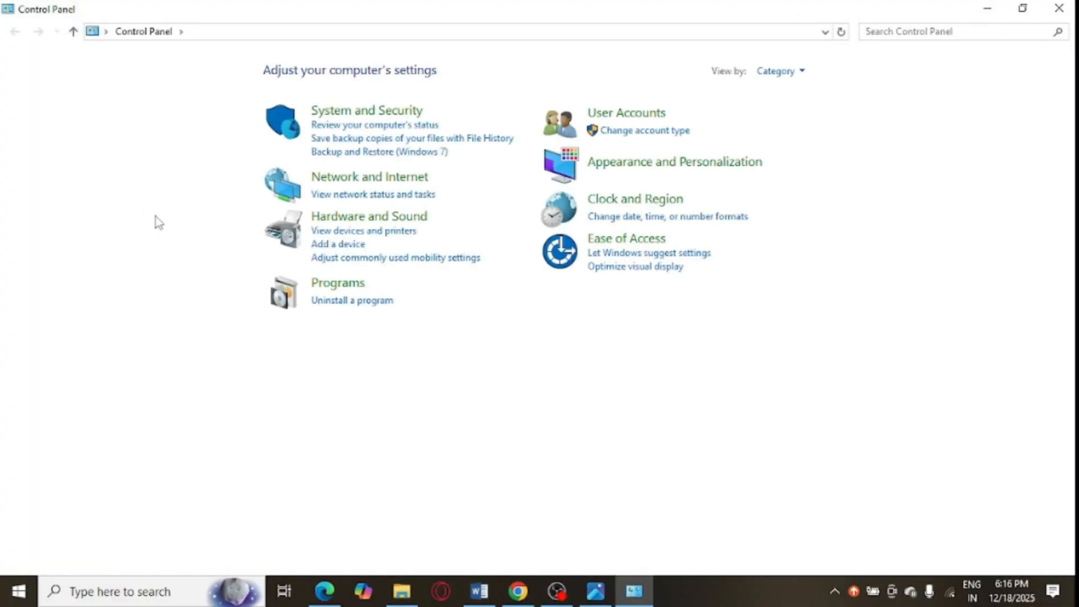
pyautogui.click(334, 304)
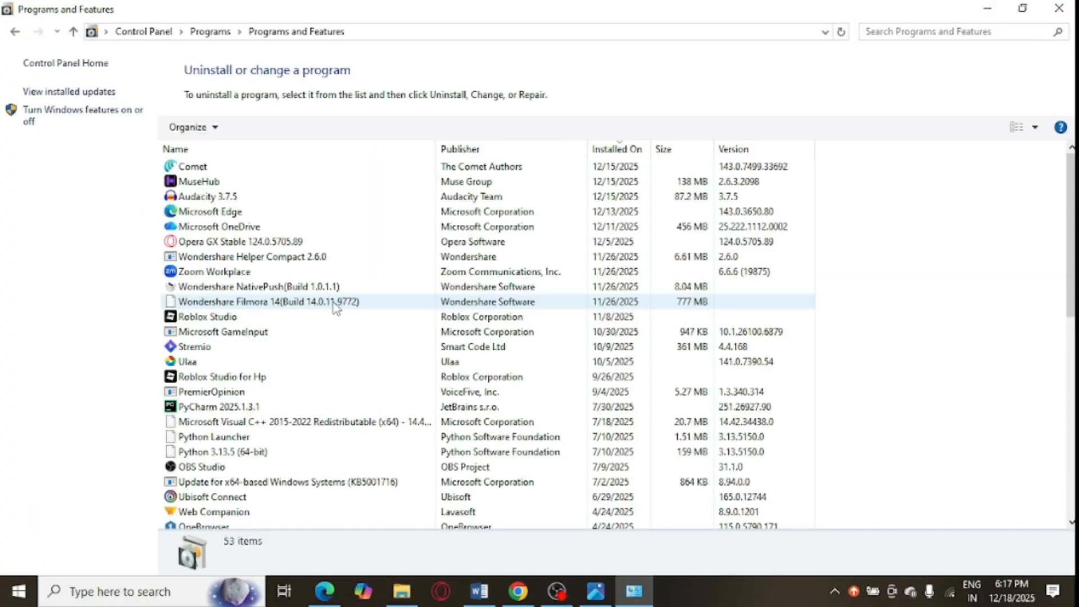
pyautogui.click(288, 349)
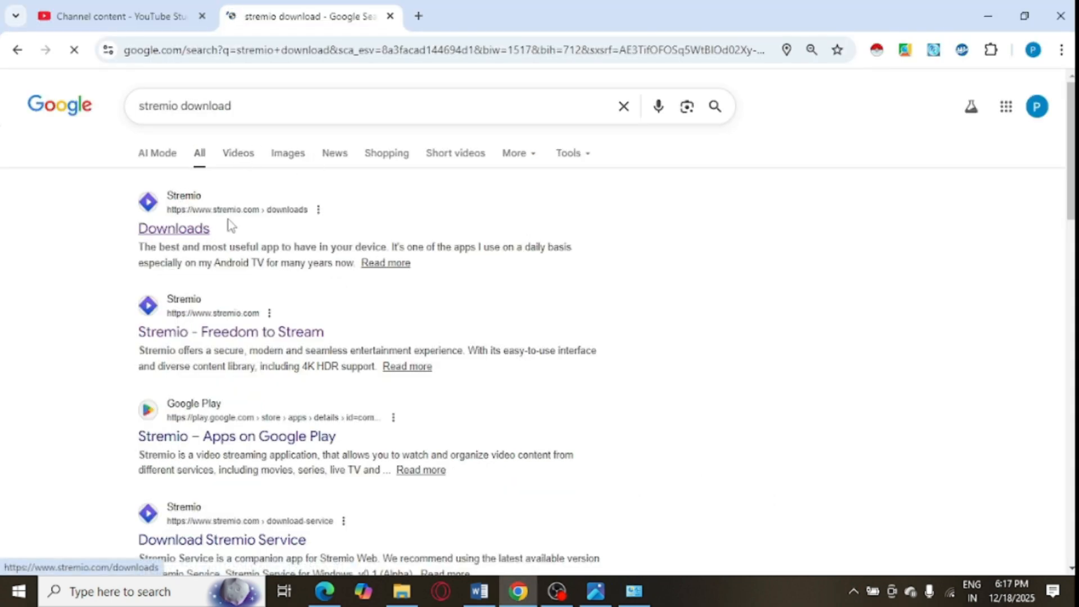
# - In Chrome, open Stremio's official Downloads page from the search results and go to the Windows versions
pyautogui.click(196, 229)
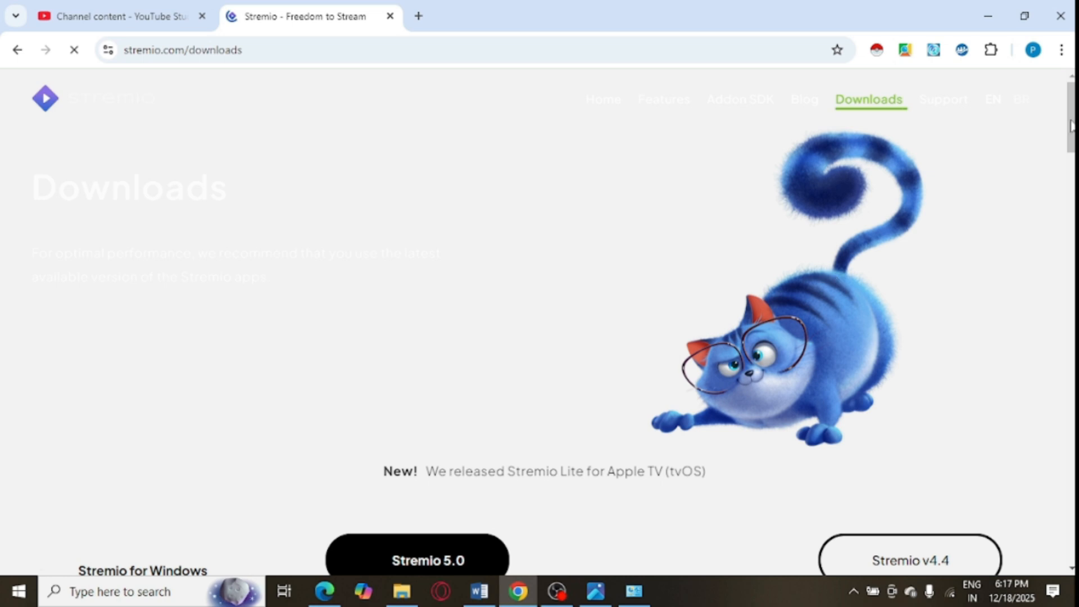
pyautogui.scroll(-1, 1072, 124)
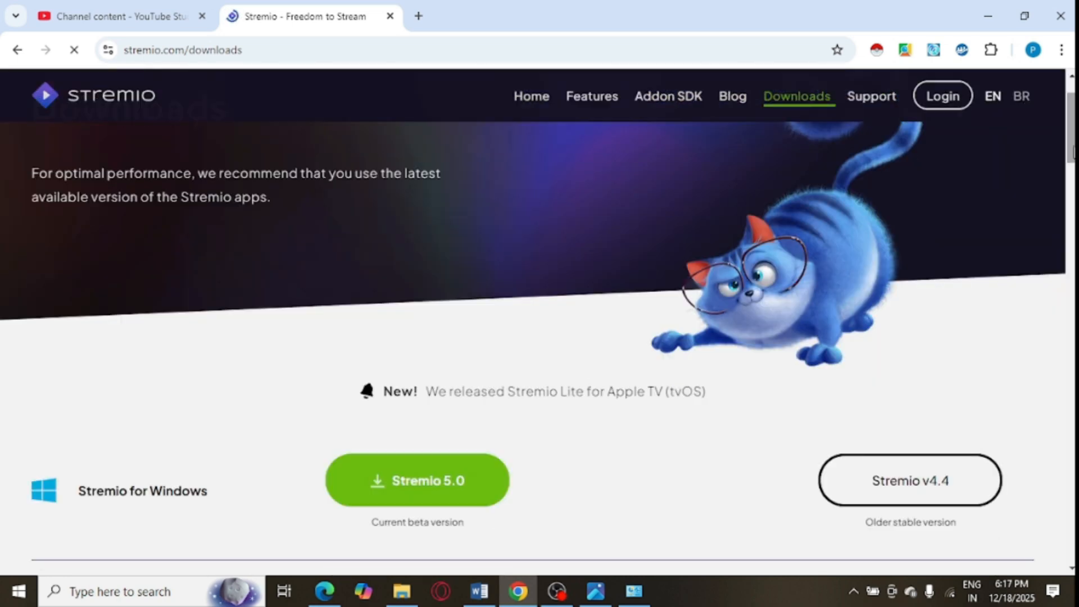